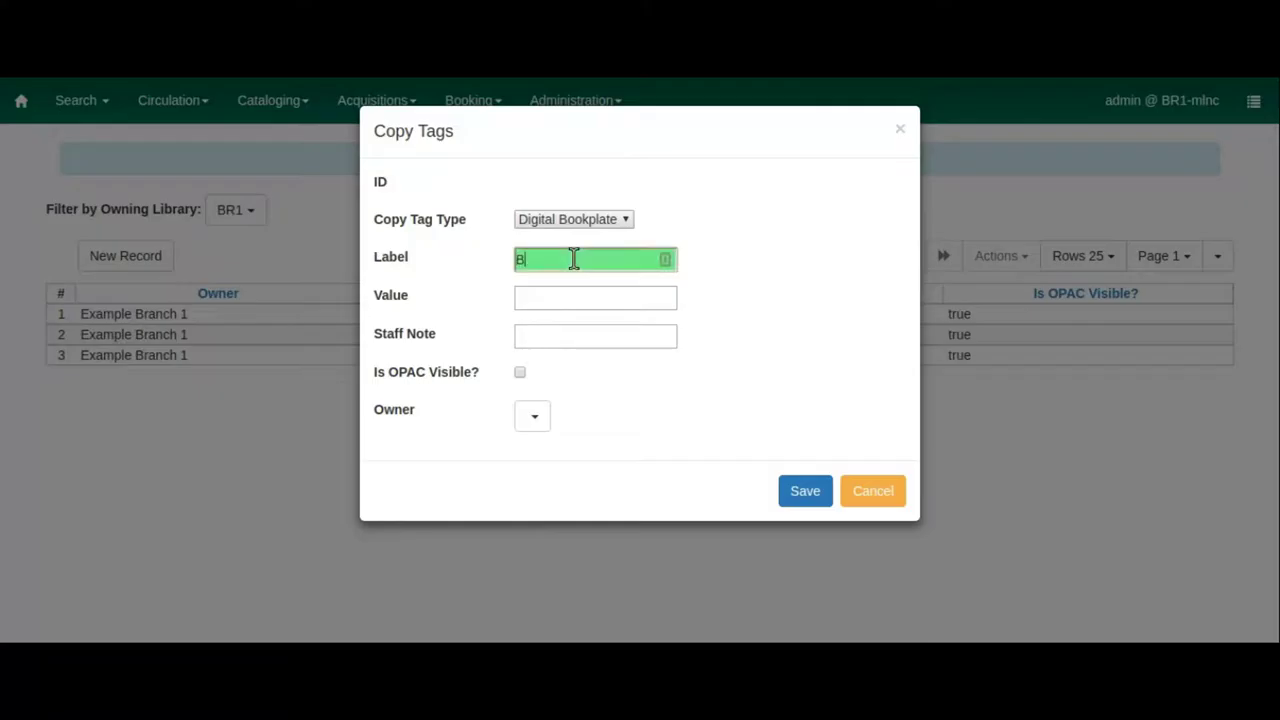
Label the new Digital Bookplate copy tag "Bennett" and set its value to "Elizabeth Bennett Charitable Trust".
type("ennett")
key("Tab")
type("Elizabeth")
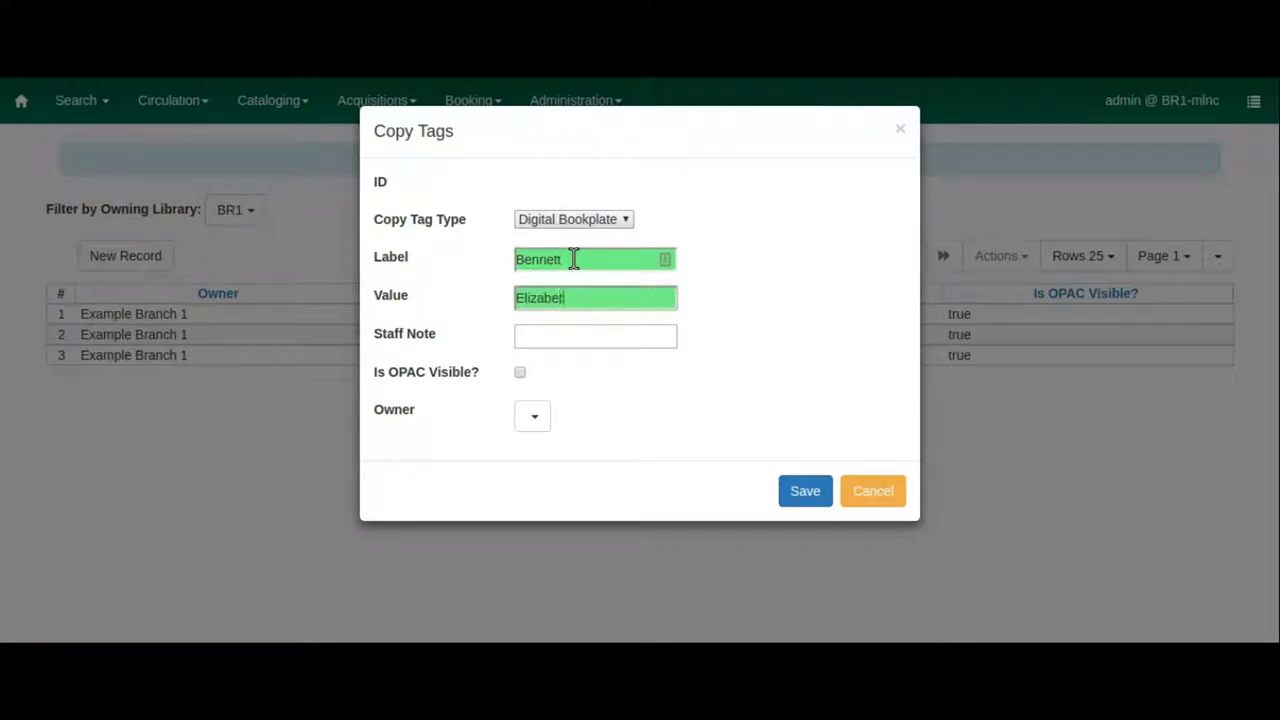
type(" Bennett Chairs")
key("BackSpace")
key("BackSpace")
type("ritable Trust")
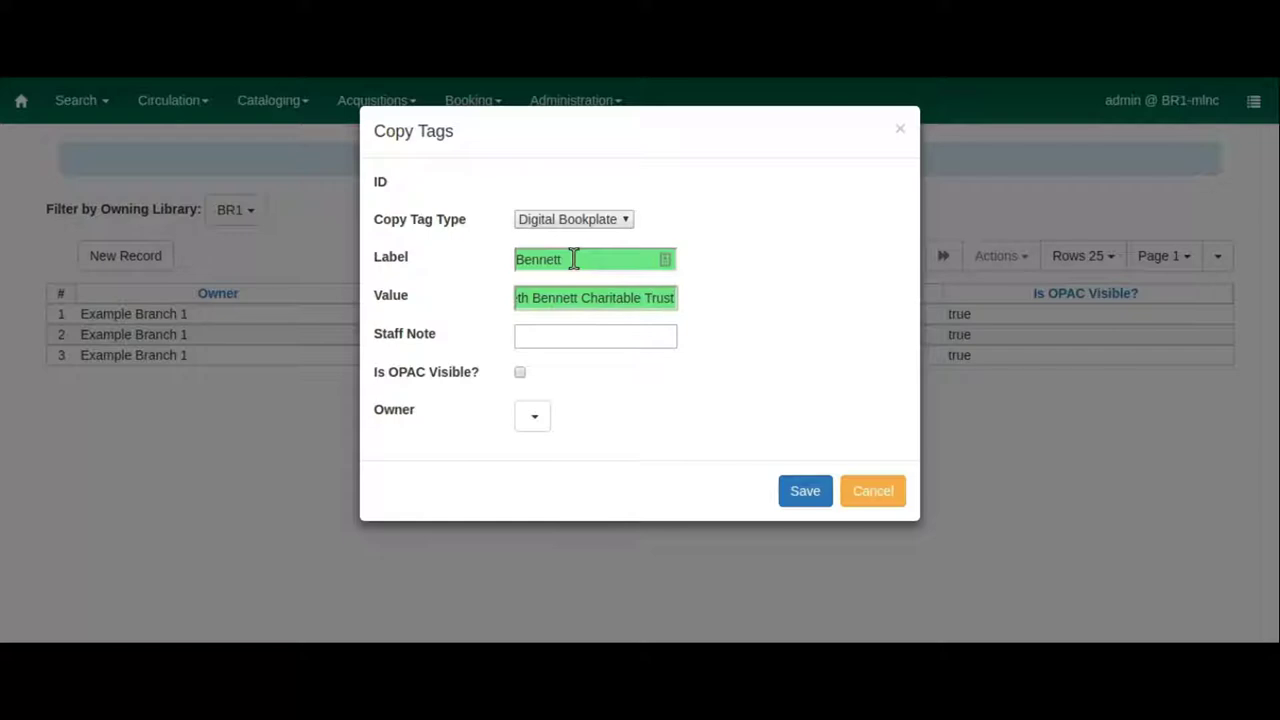
Make the Bennett bookplate tag visible in the OPAC and choose its owning library.
left_click(520, 372)
left_click(537, 417)
left_click(557, 500)
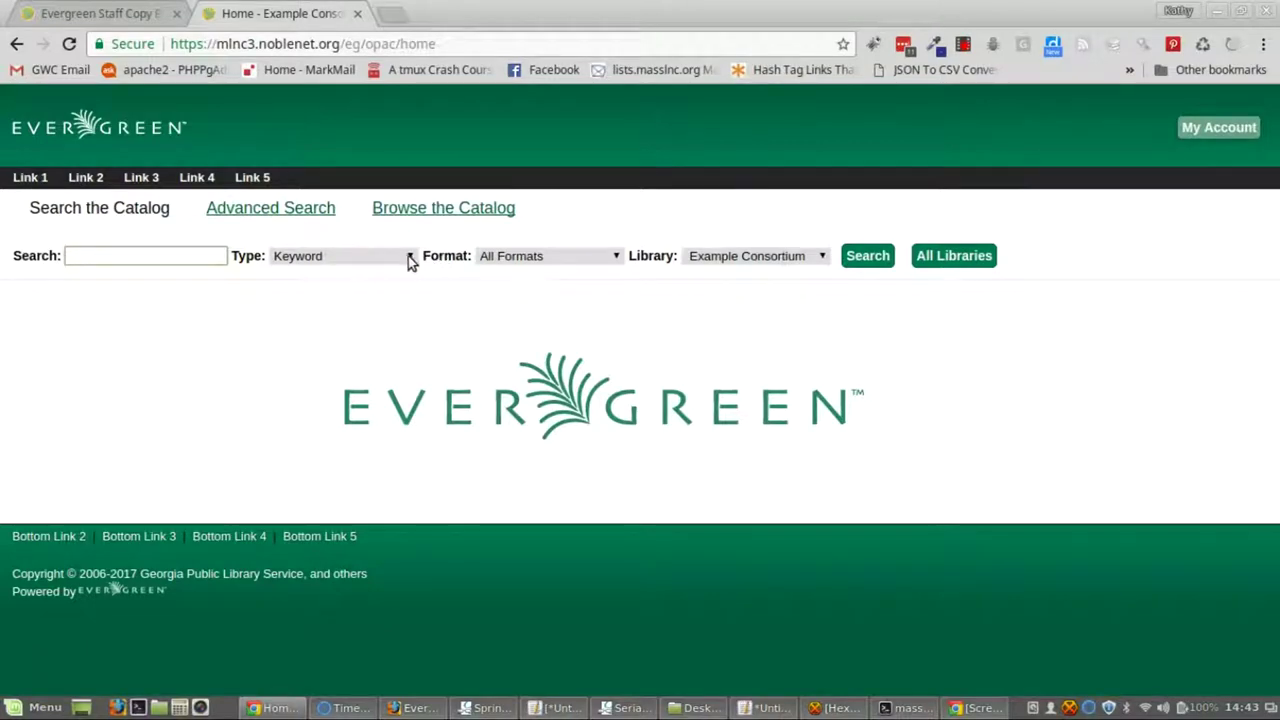
Search the public catalog by Digital Bookplate for "spruce music center" and look through the results.
left_click(409, 258)
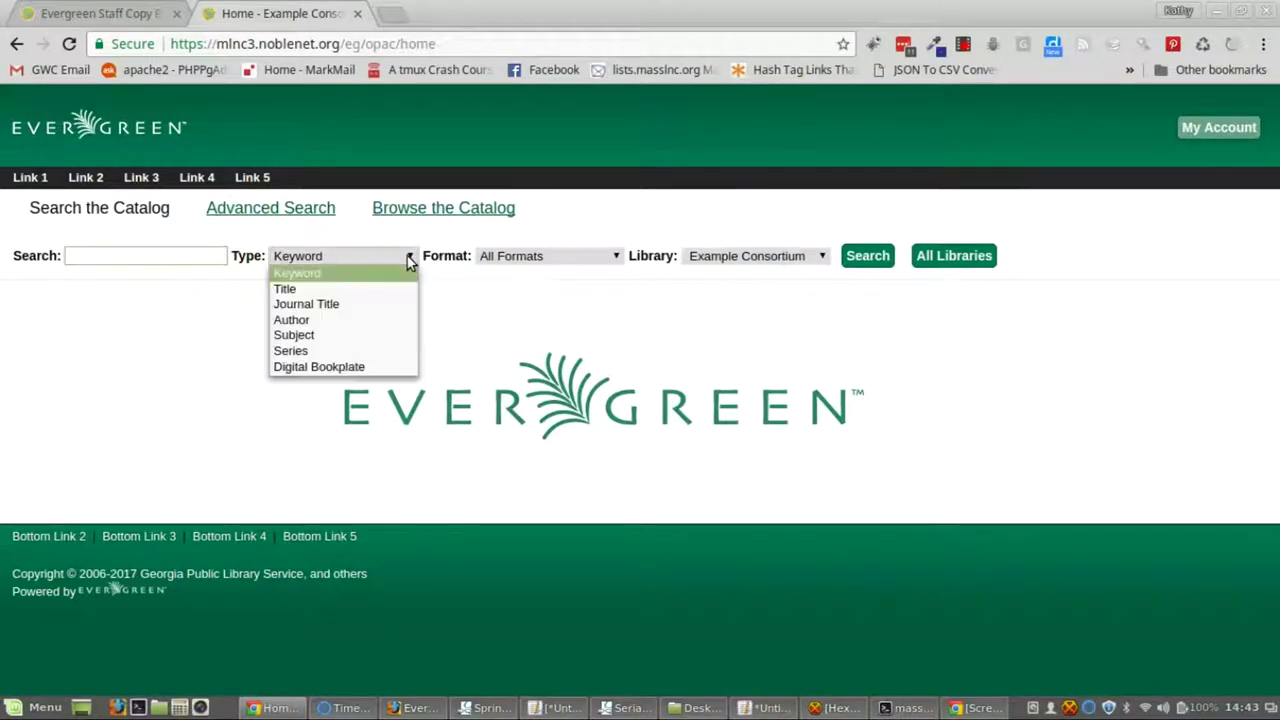
left_click(396, 366)
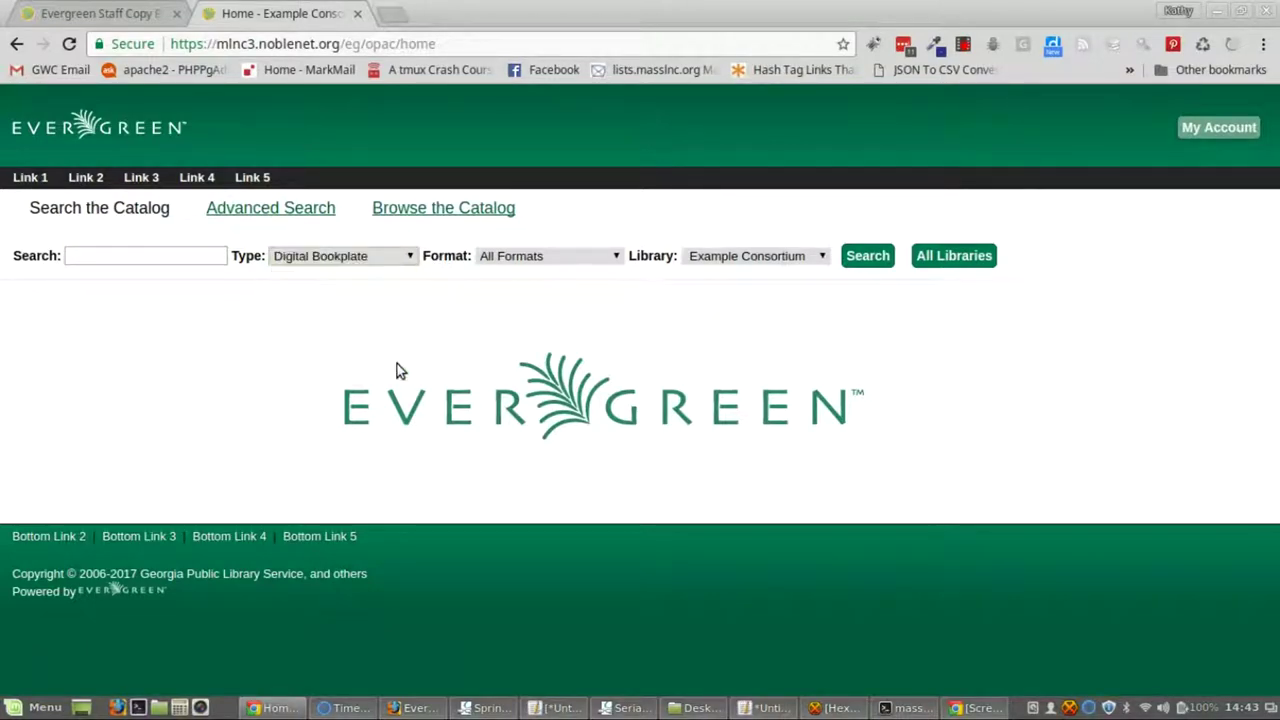
left_click(201, 257)
type("spruce music center")
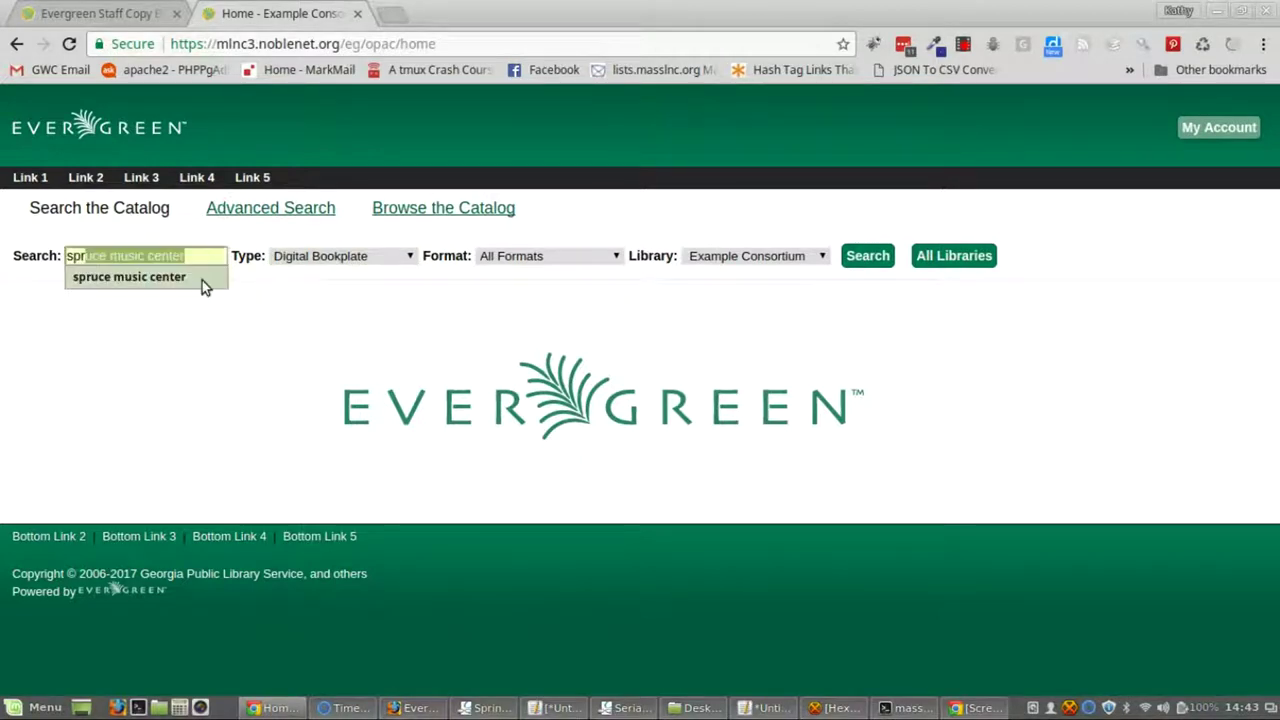
left_click(202, 280)
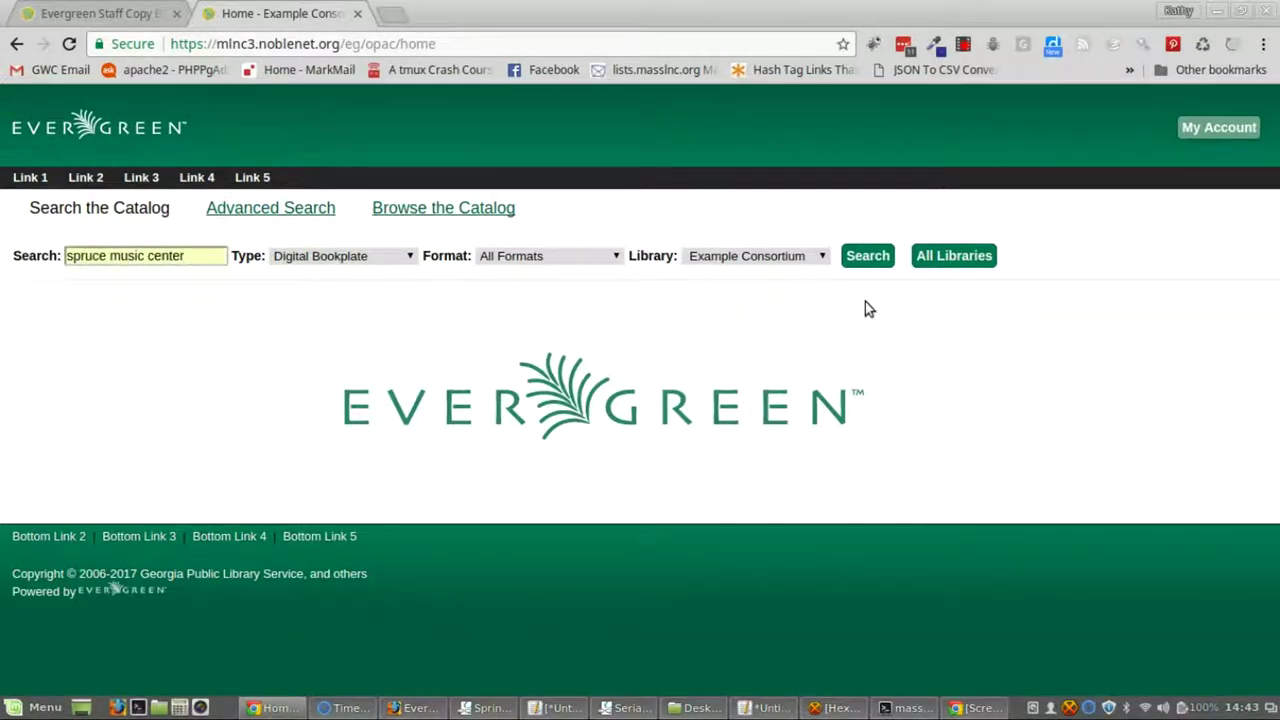
left_click(872, 262)
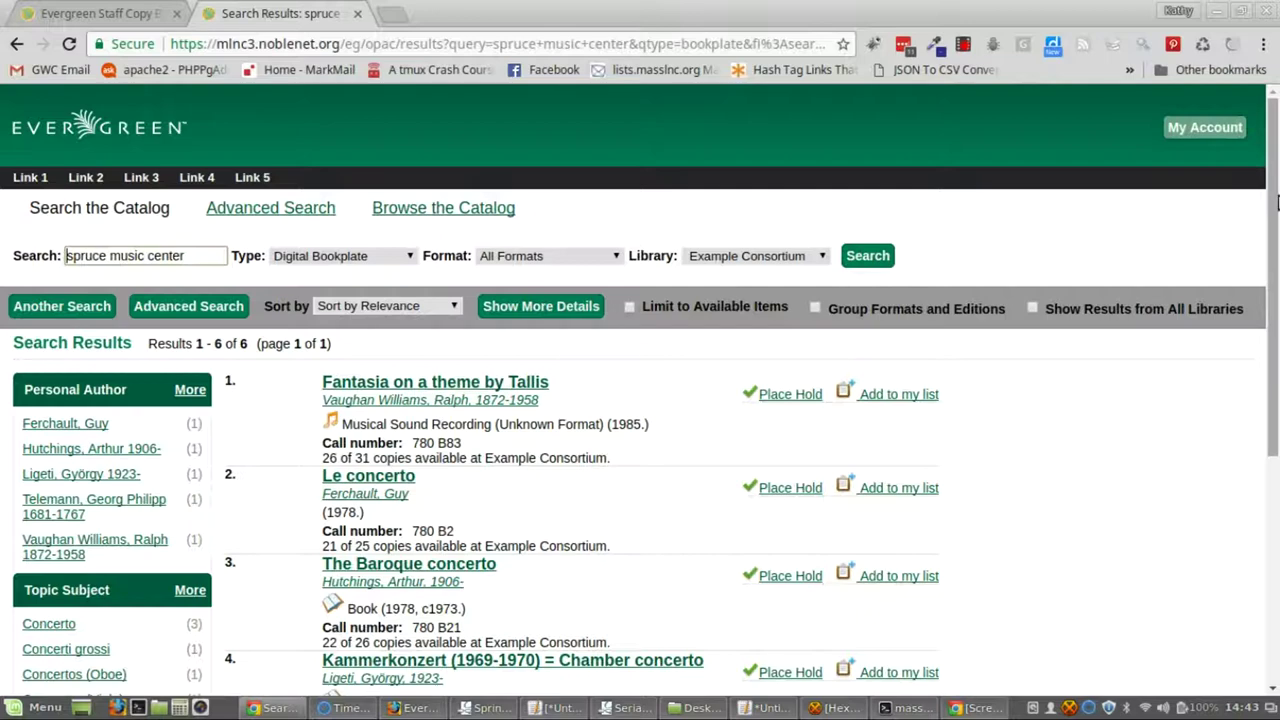
left_click_drag(1277, 203, 1277, 317)
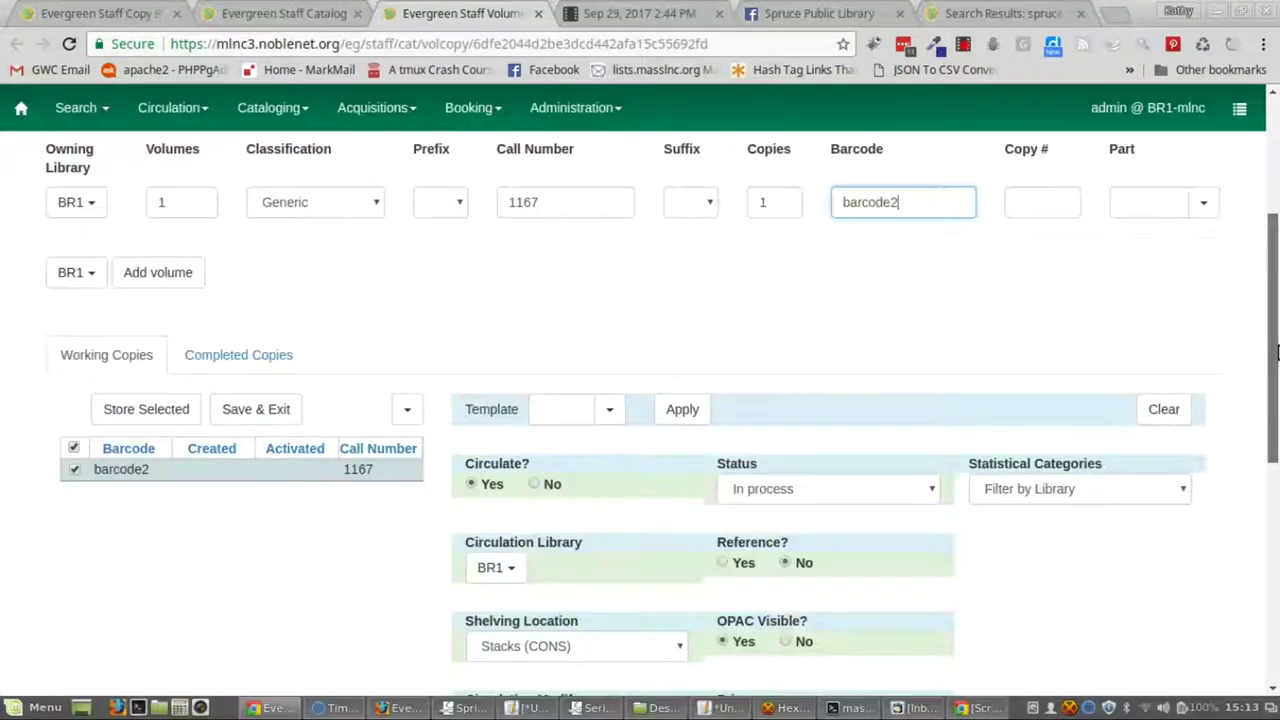
Add the existing Digital Bookplate tag "Evergreen" to the copy with barcode2 through its copy tags.
scroll(1276, 533, "down", 5)
scroll(1276, 533, "down", 1)
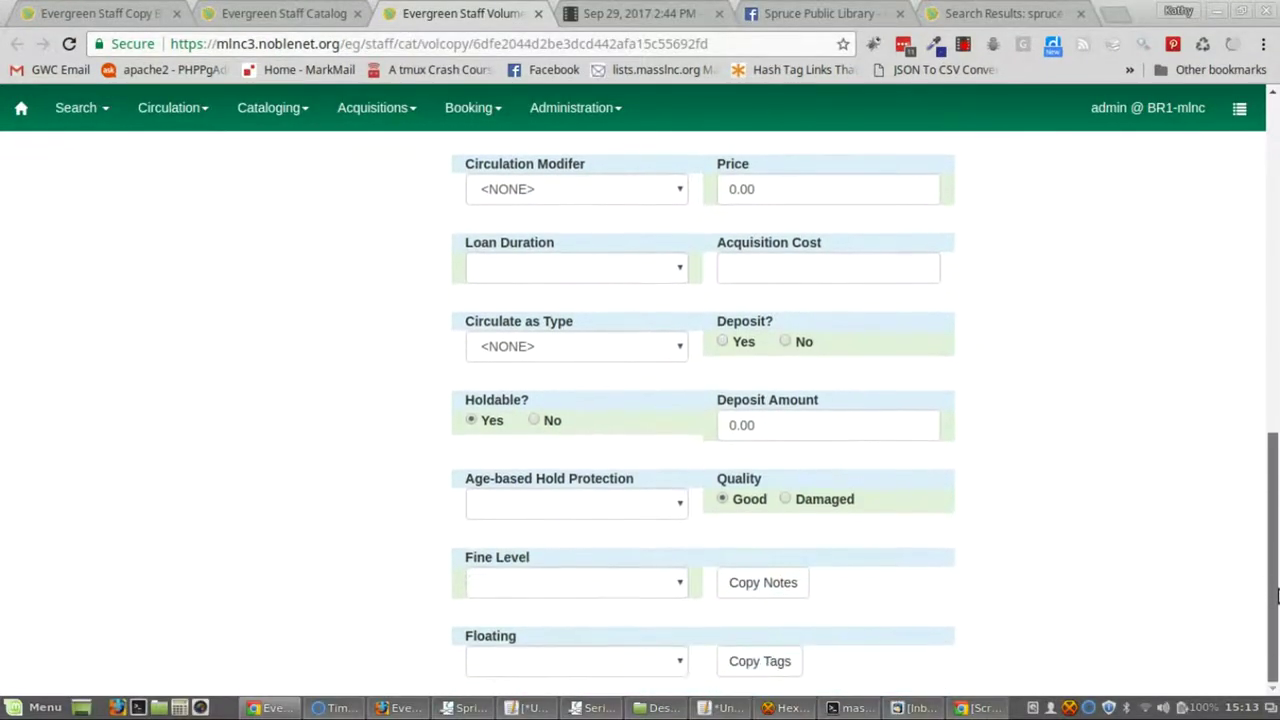
left_click(778, 660)
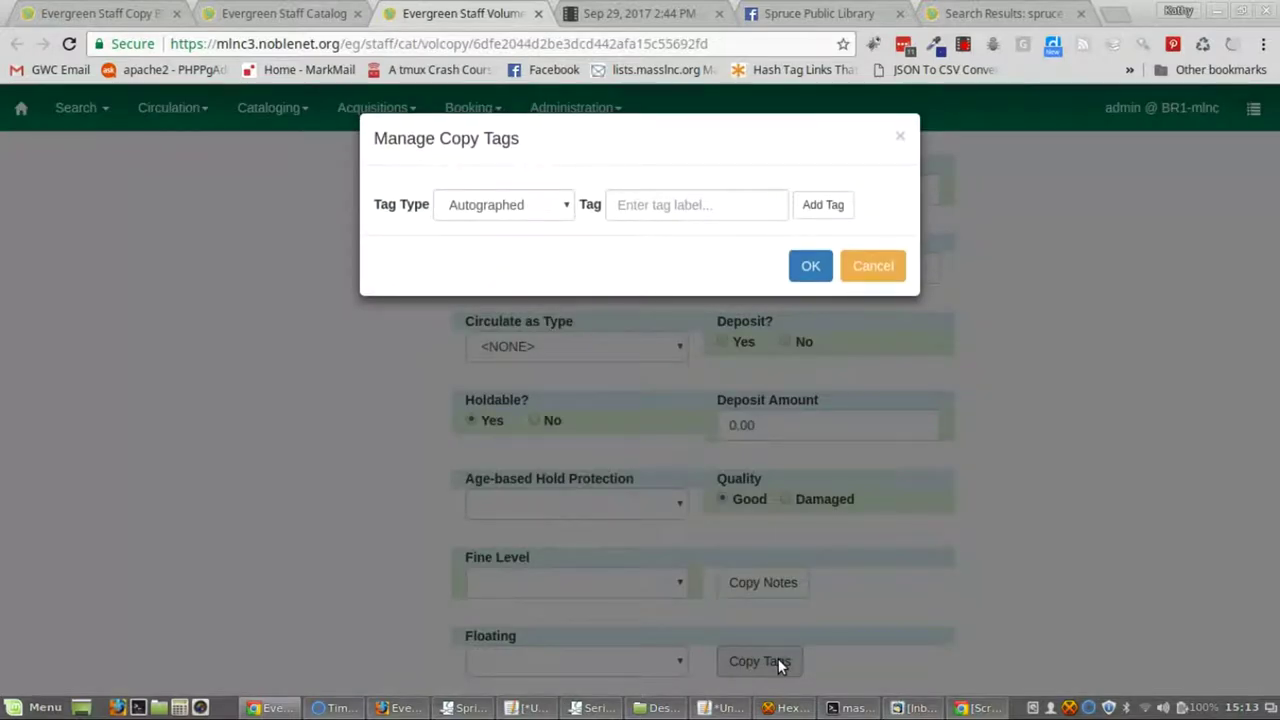
left_click(548, 205)
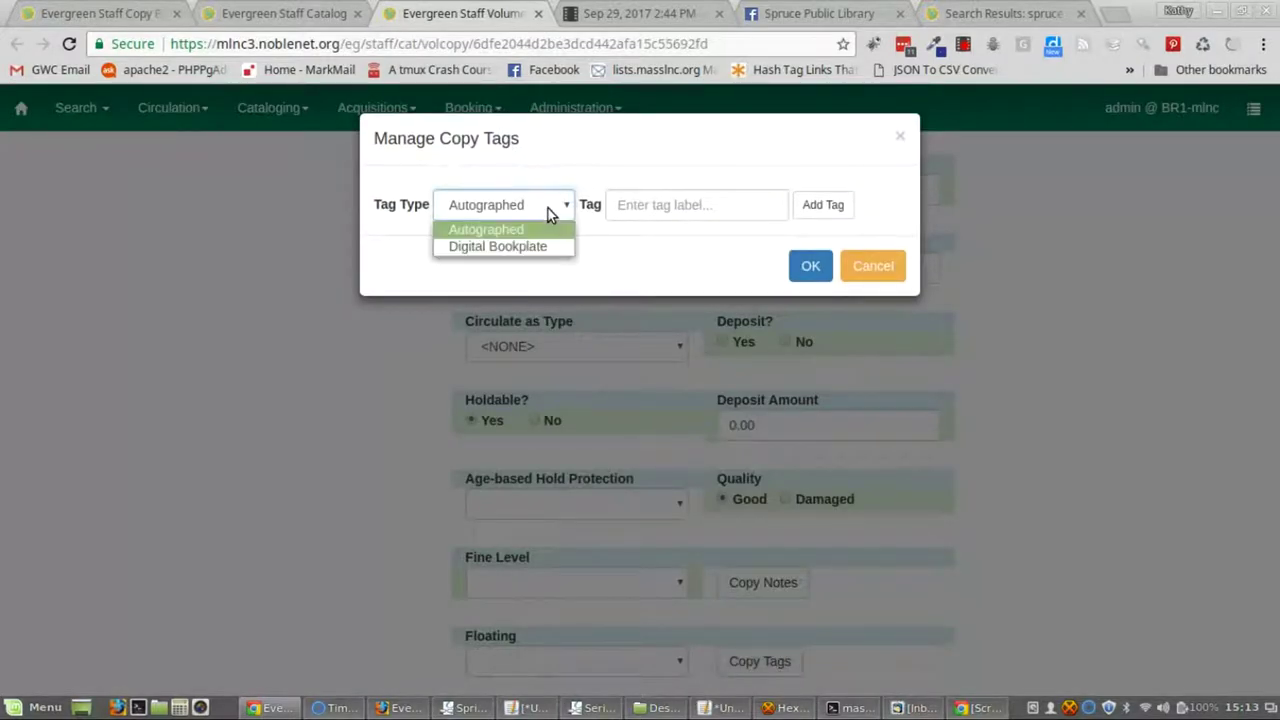
left_click(548, 248)
left_click(664, 204)
type("e")
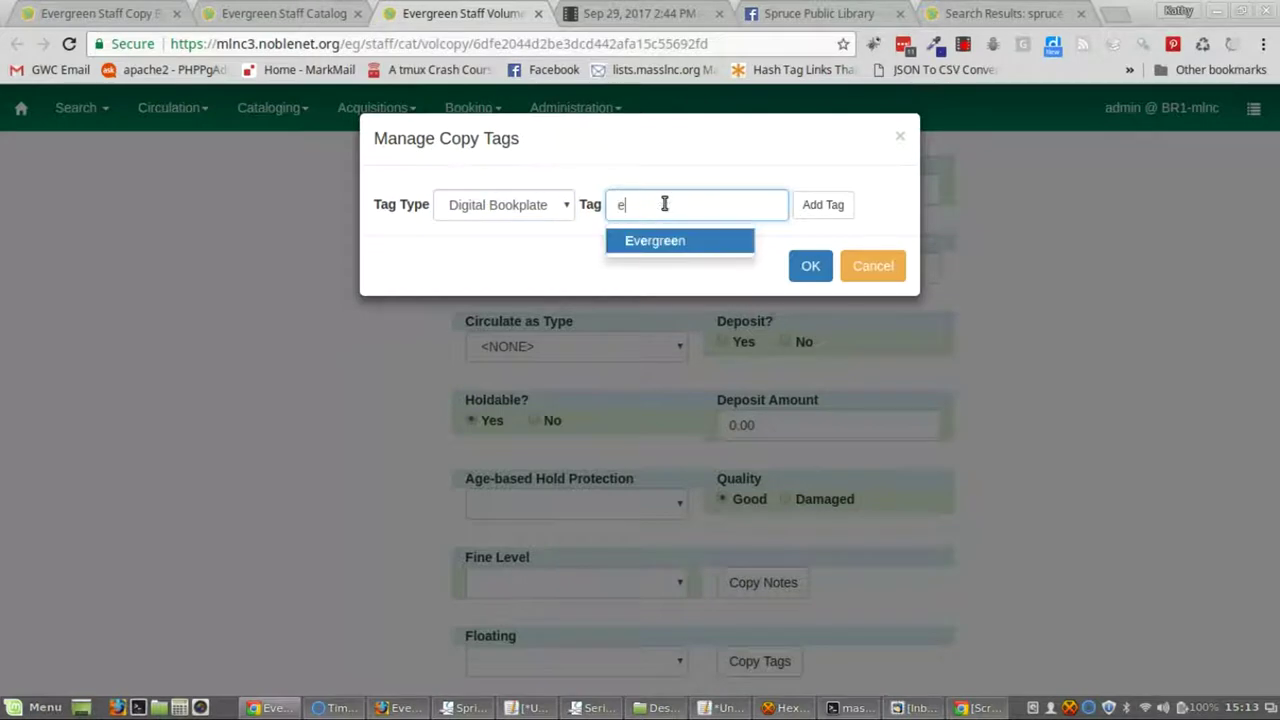
left_click(677, 242)
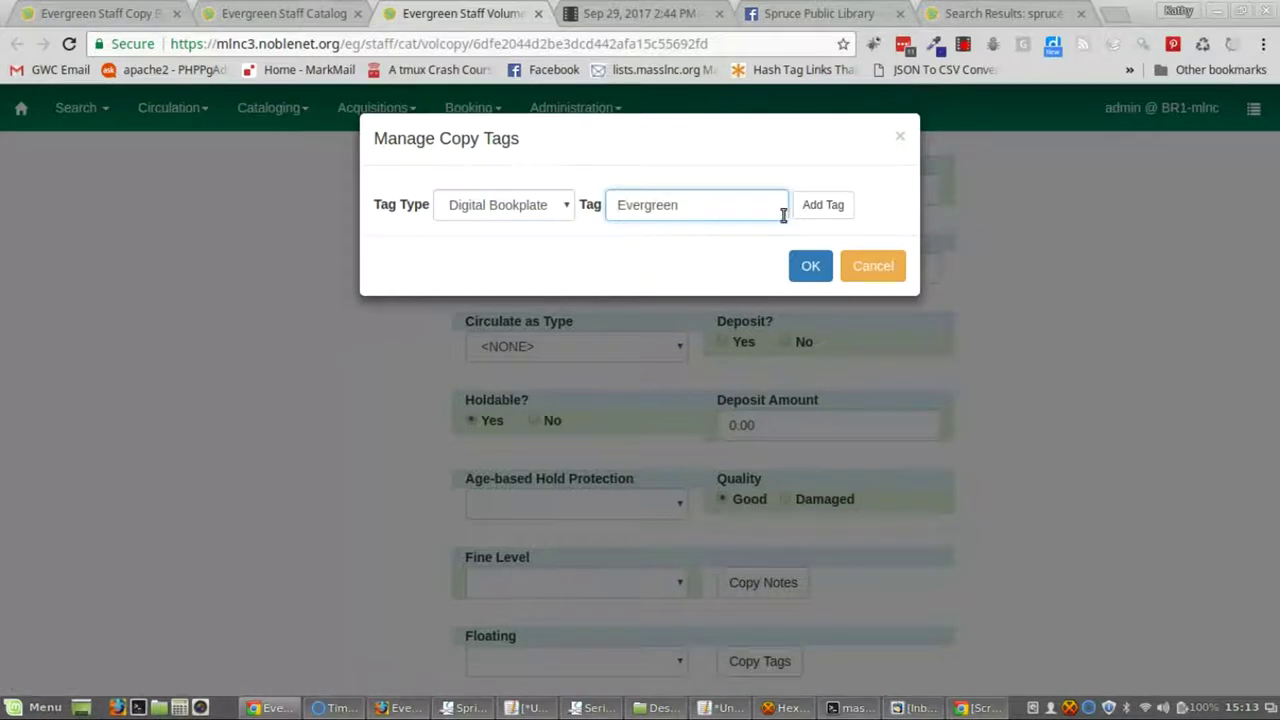
left_click(824, 206)
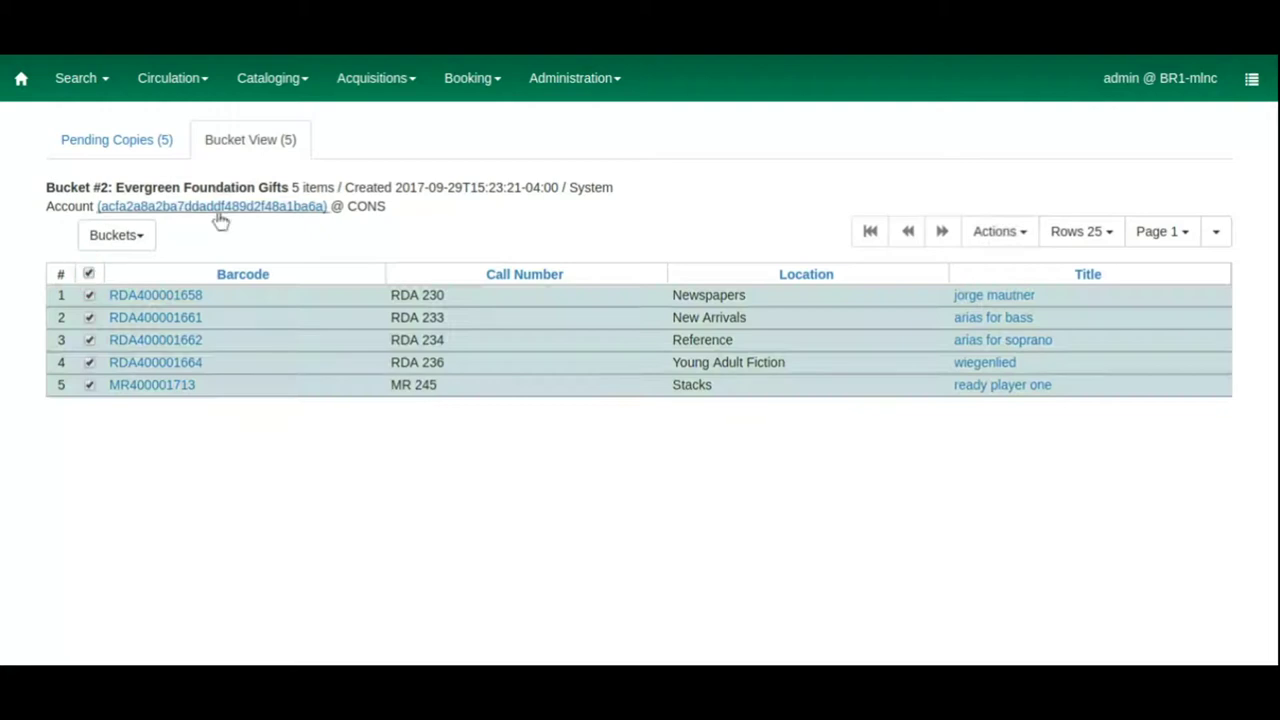
Start applying tags to the selected copies in the Evergreen Foundation Gifts bucket and open the tag type choices.
left_click(1000, 232)
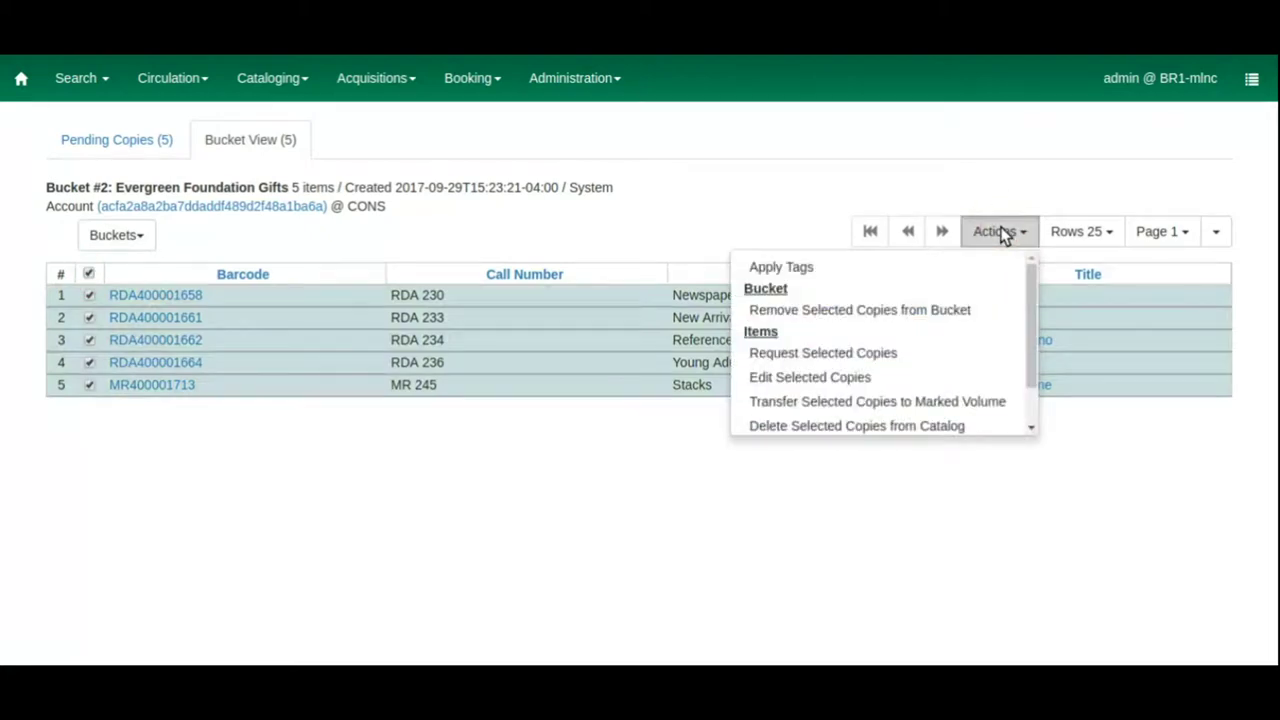
left_click(943, 269)
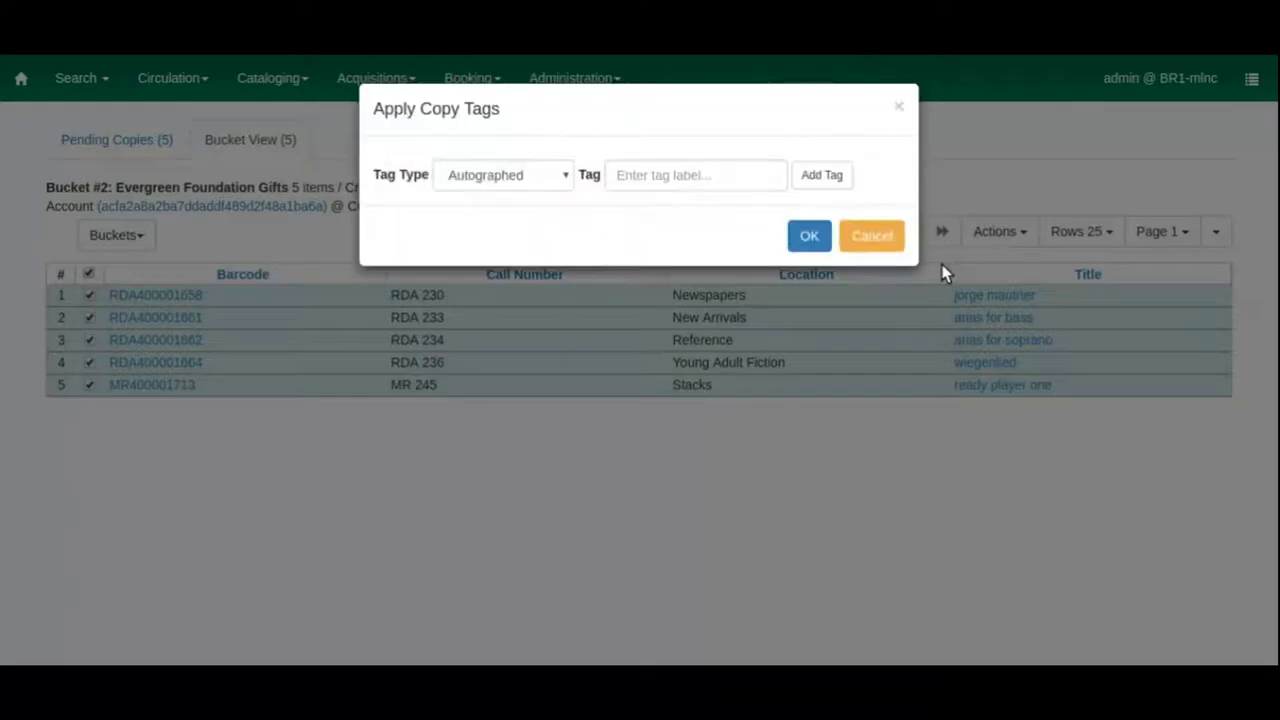
left_click(552, 180)
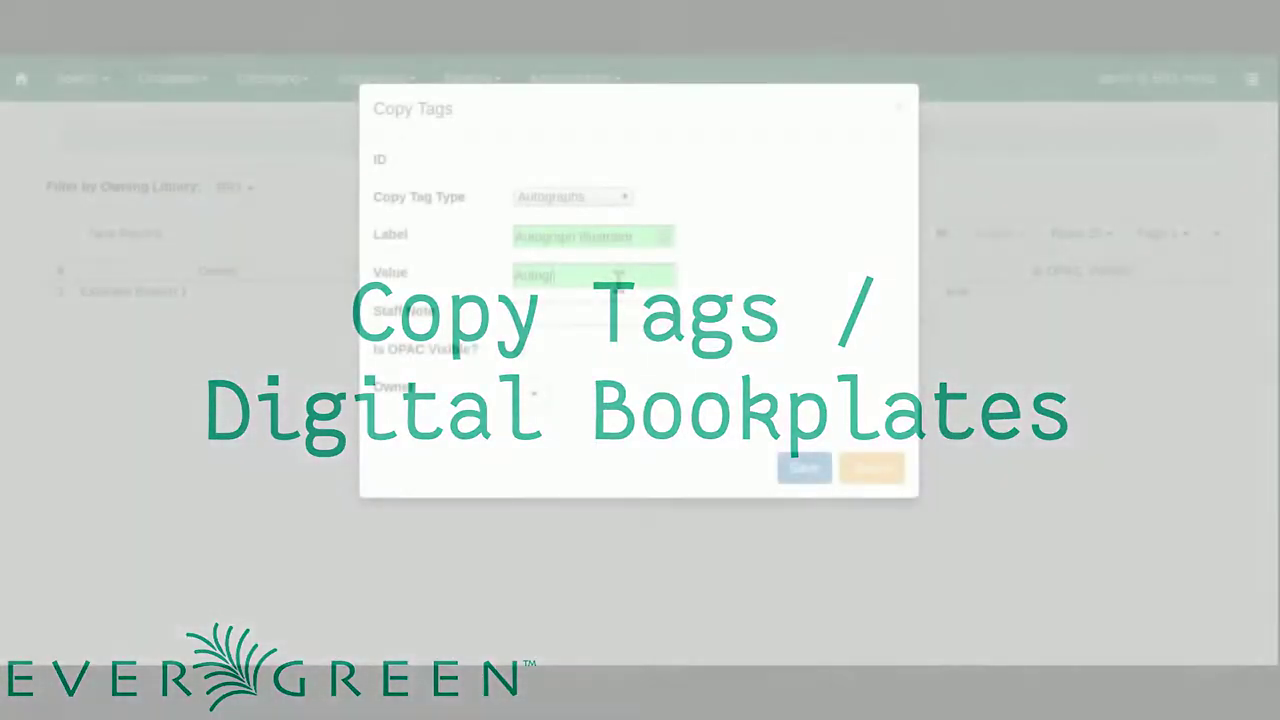
Complete the Autograph Illustrator tag with the value "Autographed by Illustrator", OPAC visibility and an owner, and save it.
type("aphed by this")
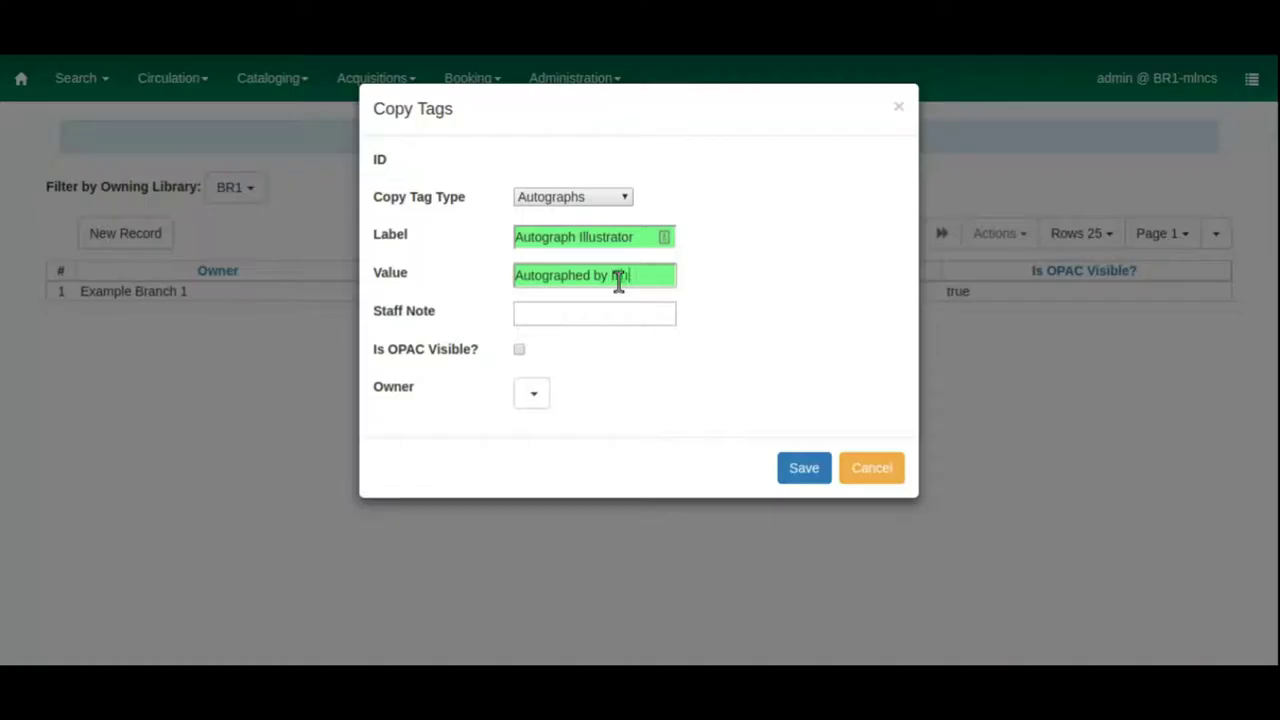
type("trator")
left_click(518, 349)
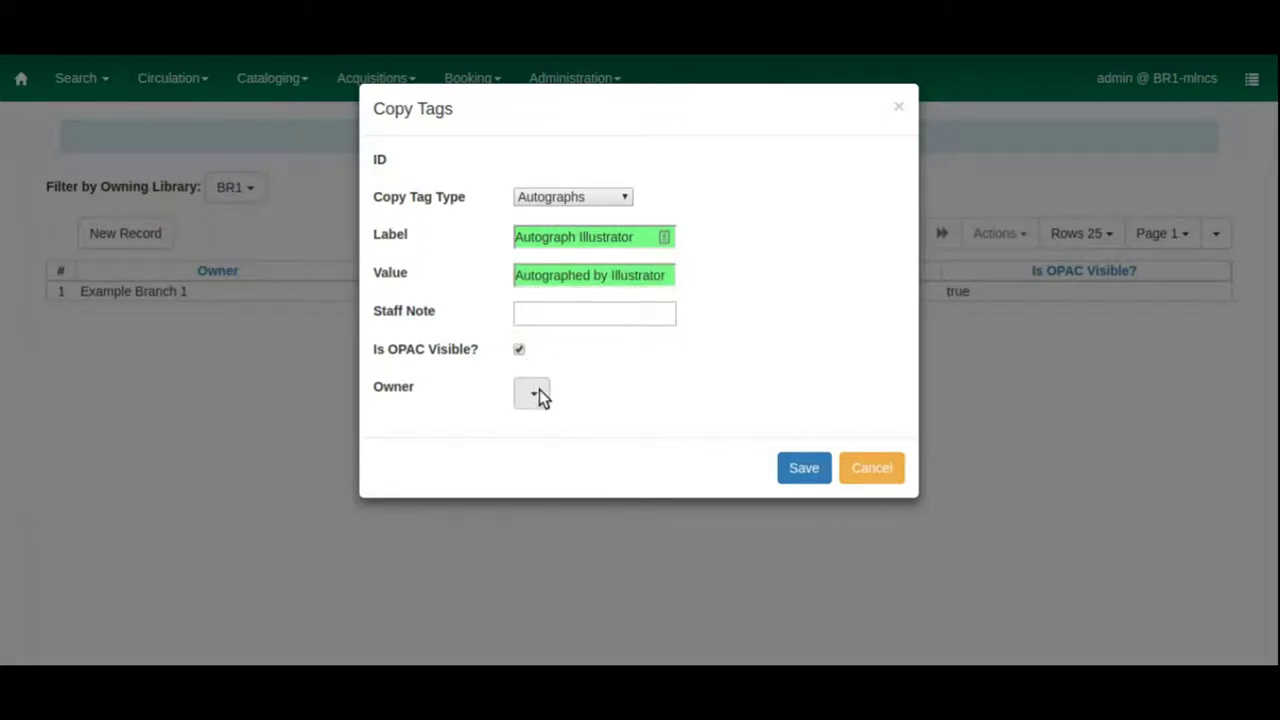
left_click(540, 391)
left_click(551, 480)
left_click(806, 469)
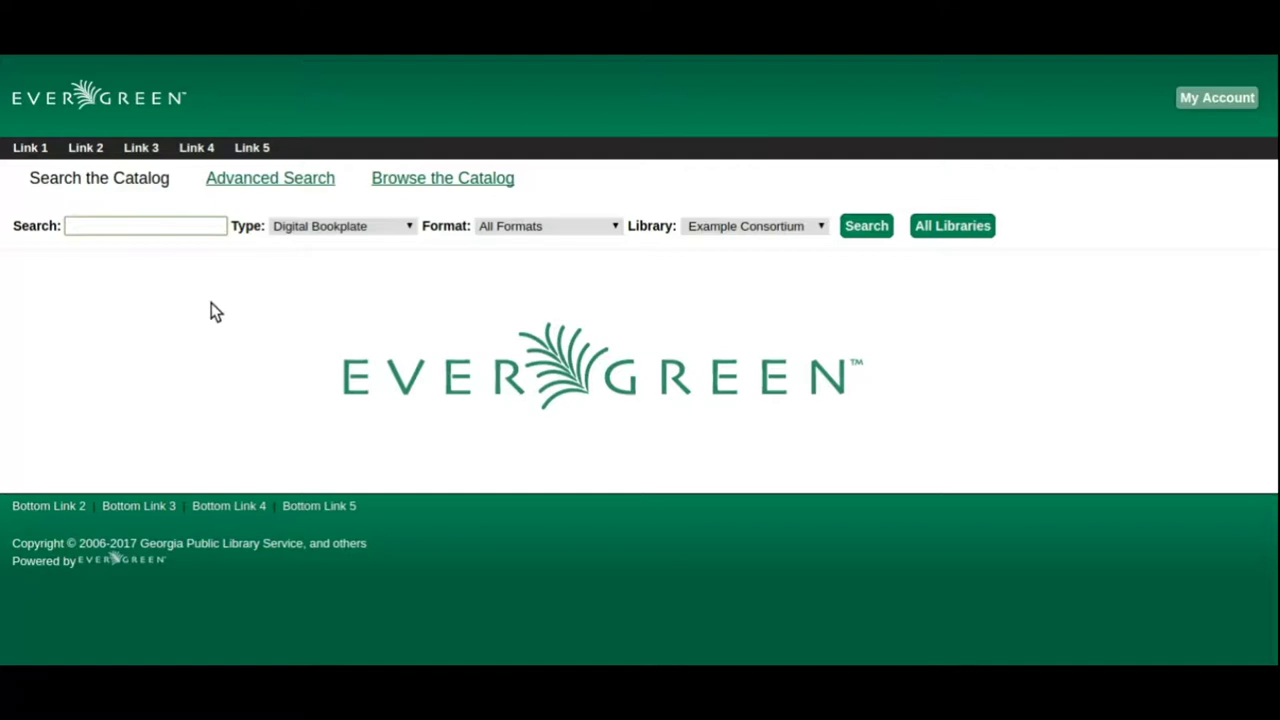
Search the catalog's Digital Bookplate index for "autograph" and refine the search to "autograph author".
type("autograph")
key("Return")
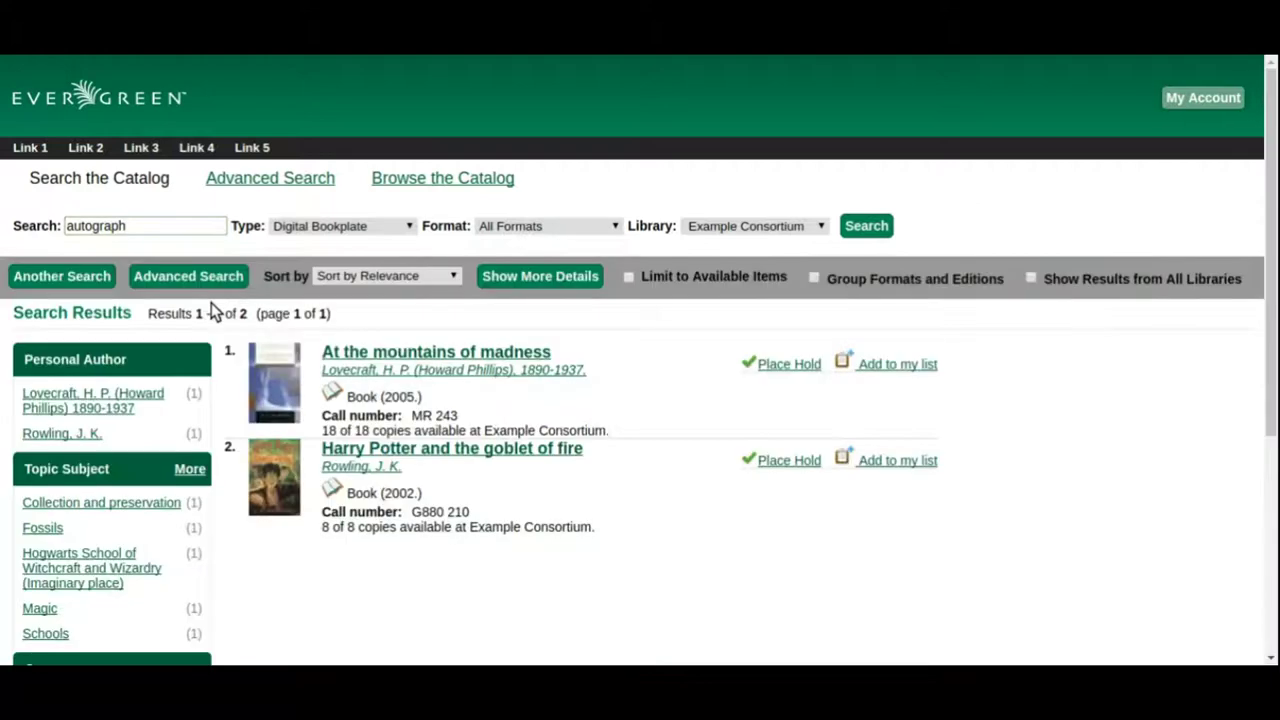
left_click(208, 217)
type("author")
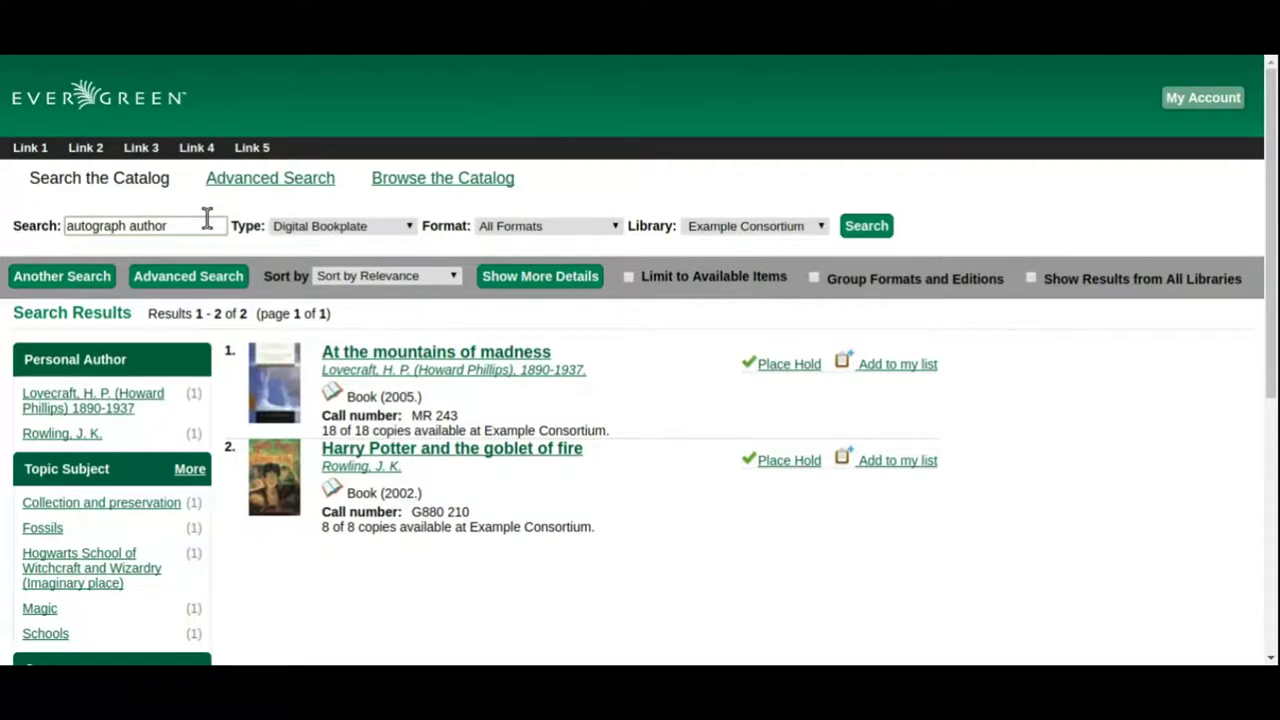
key("Return")
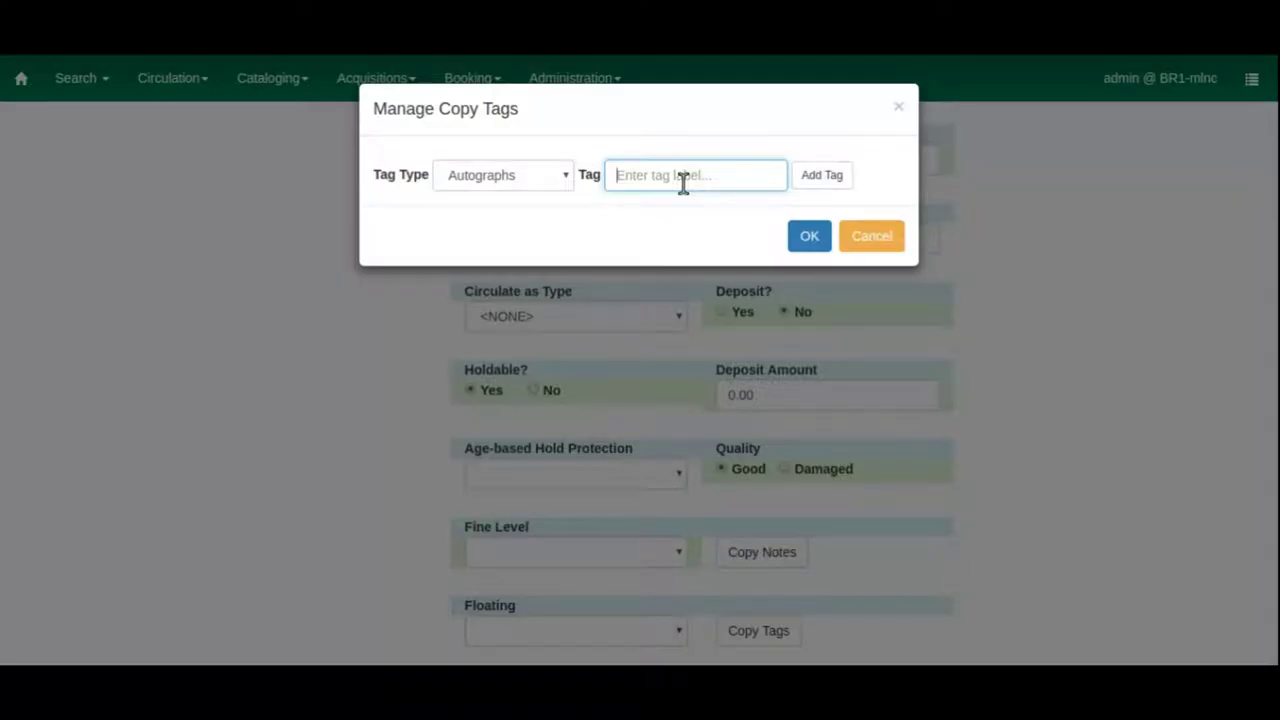
Add an Autographs tag labelled "Autographed by Neil Gaiman" to the copy and confirm its copy tags.
type("Auto")
type("graphed by N")
type("eil Gaiman")
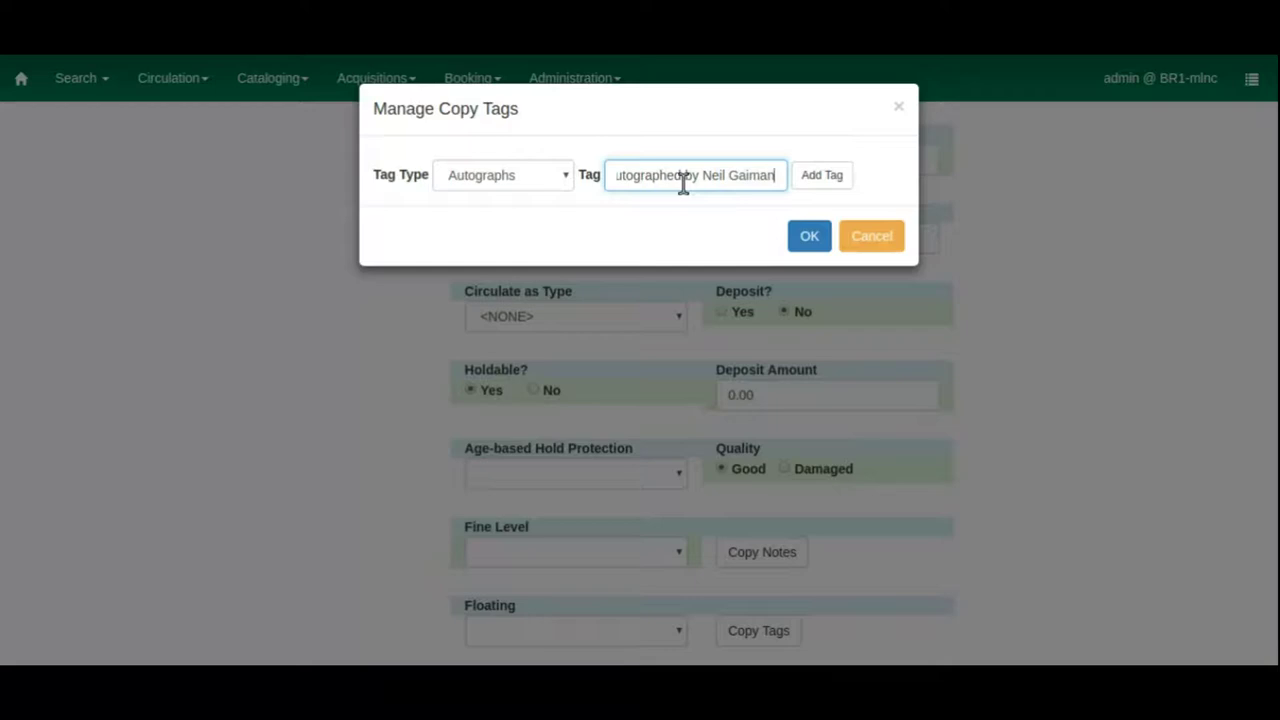
left_click(820, 182)
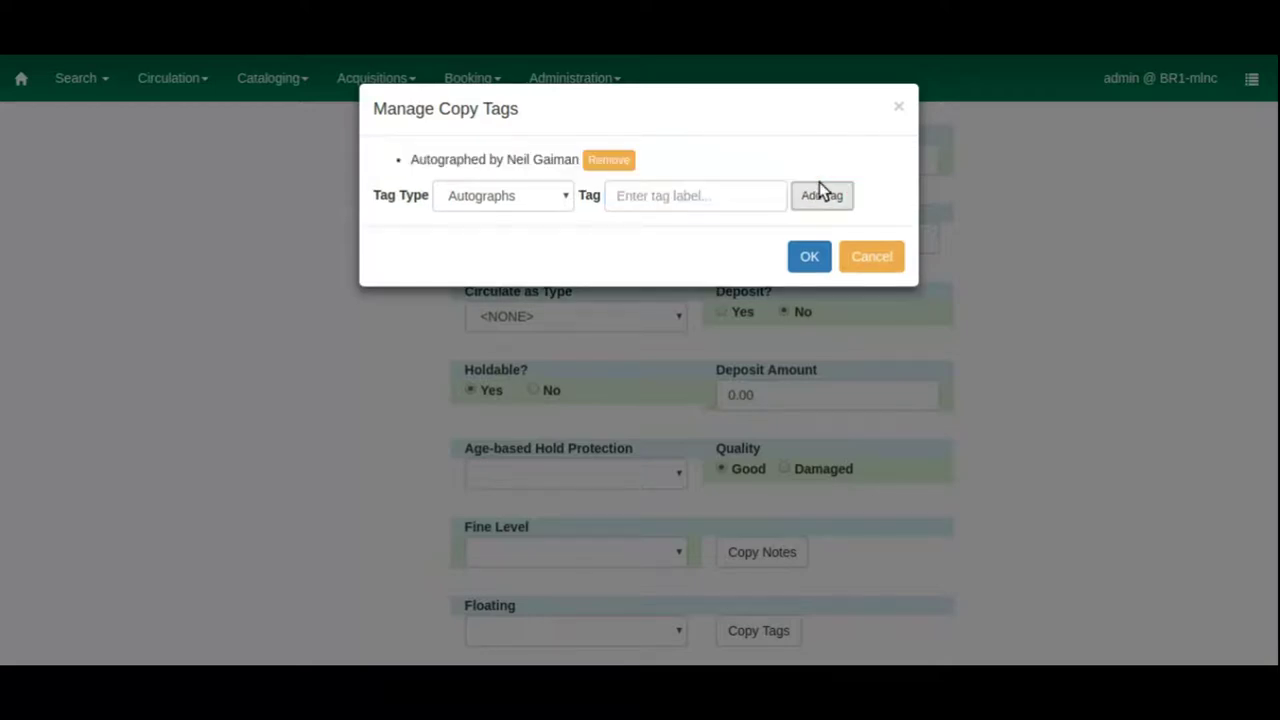
left_click(815, 257)
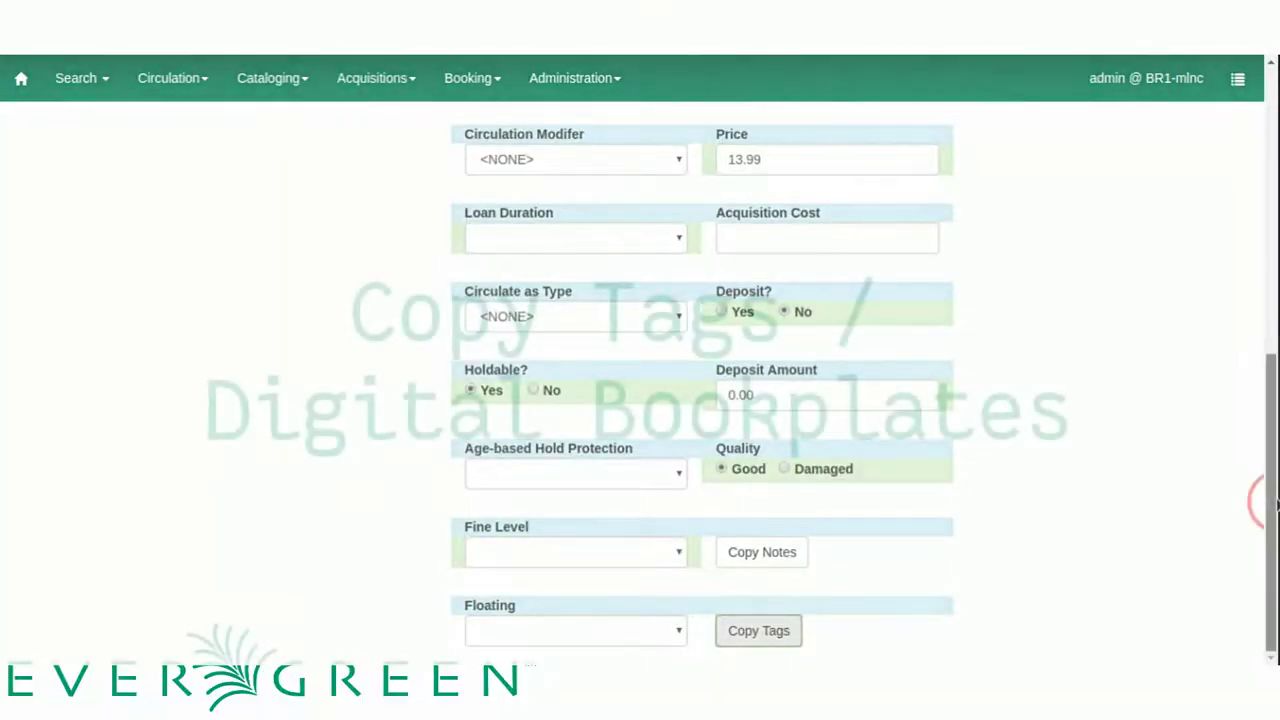
scroll(1257, 500, "up", 5)
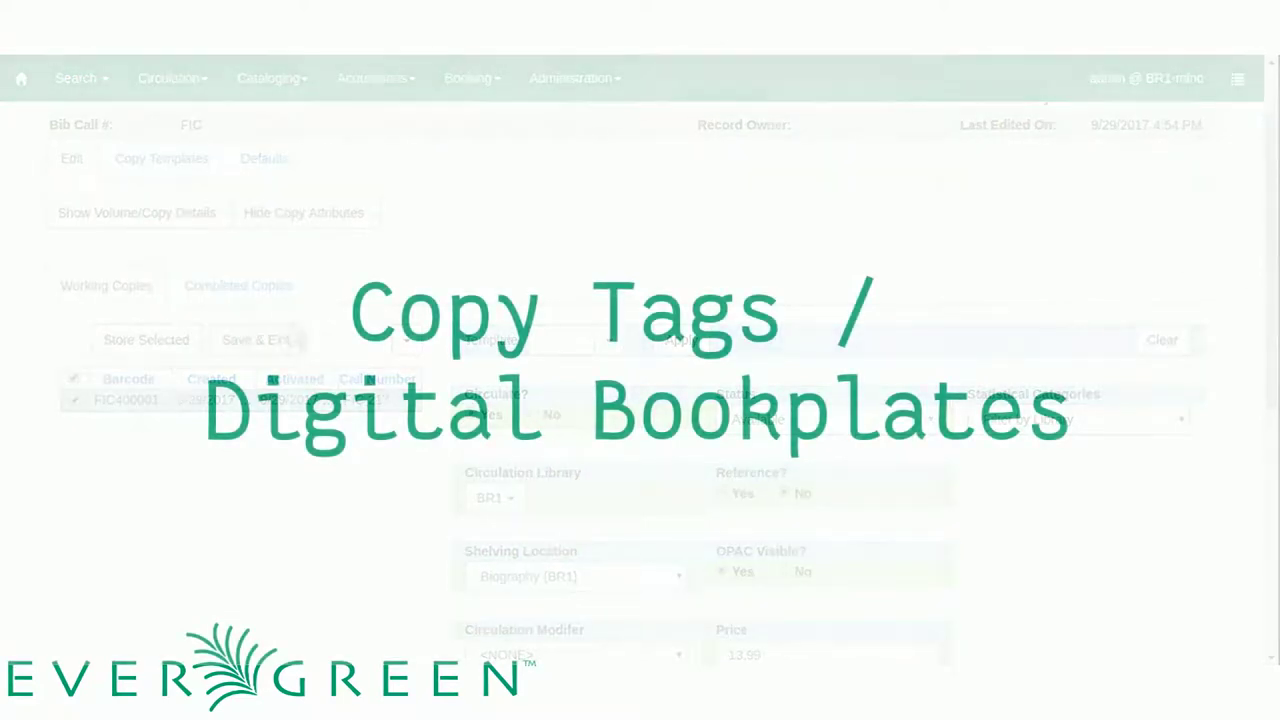